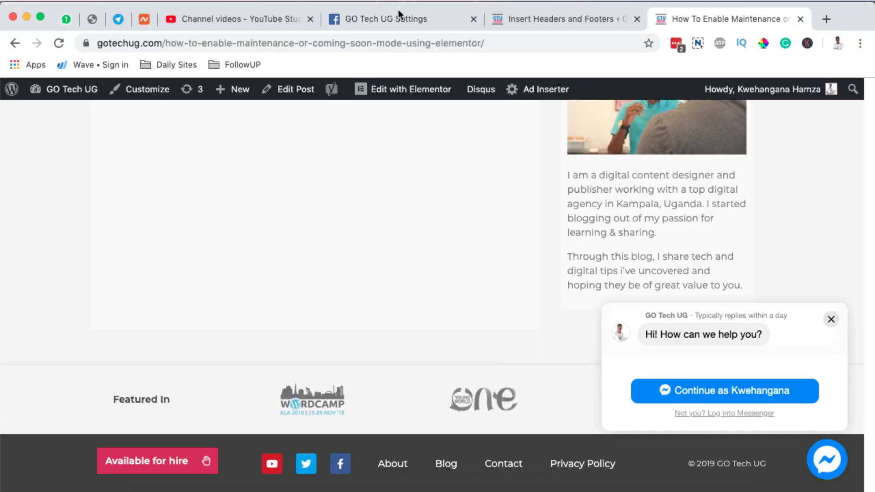
Step: Switch from the gotechug.com article to the GO Tech UG Facebook page tab
click(398, 13)
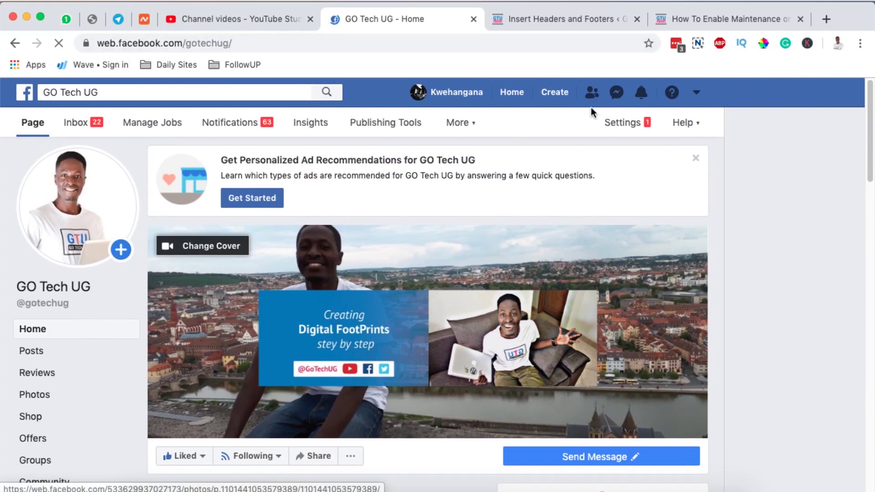
Step: Go to the Page's Messaging settings and start Add Messenger to your website
click(620, 122)
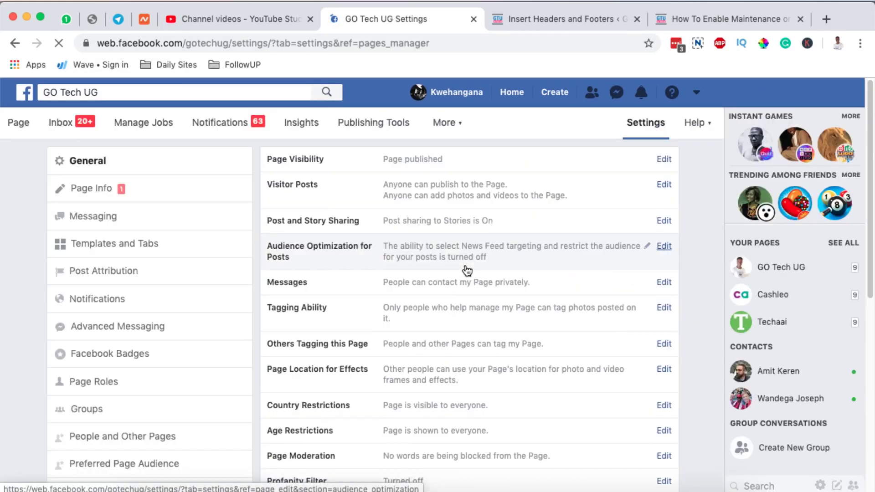
click(93, 222)
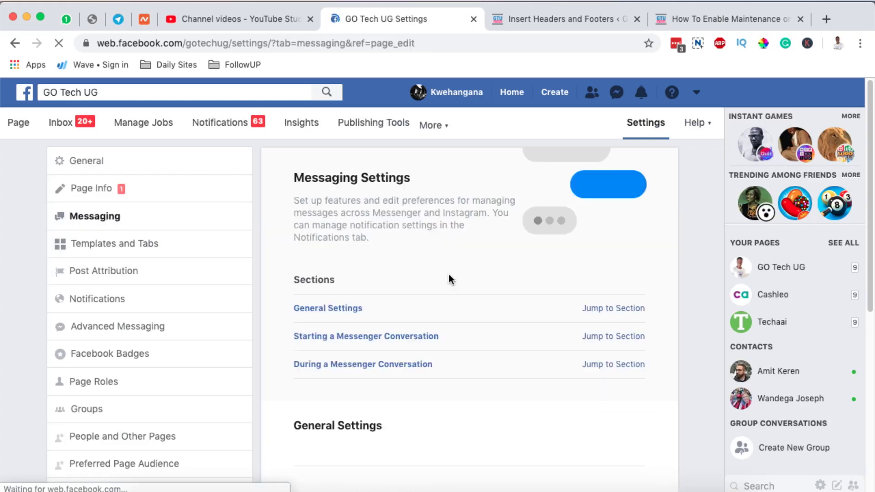
scroll(449, 275, down, 10)
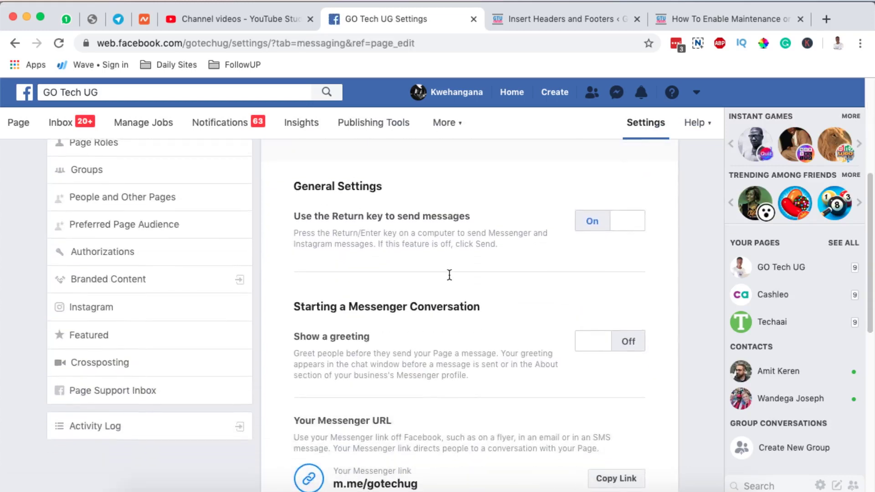
scroll(448, 274, down, 5)
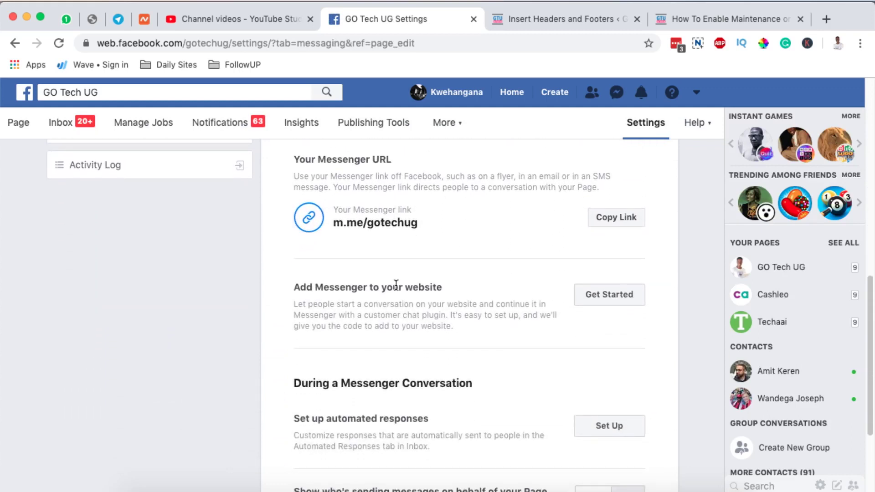
click(628, 296)
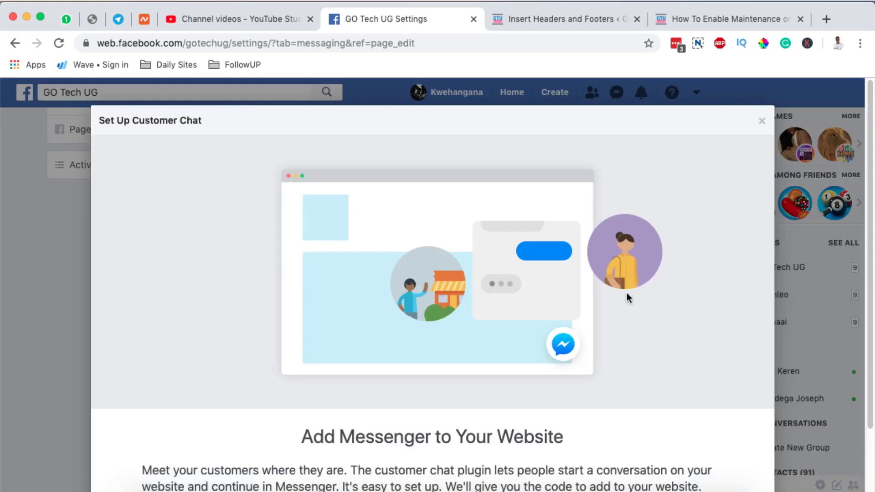
Step: Advance to the language and greeting step and review the default language options
scroll(587, 400, down, 3)
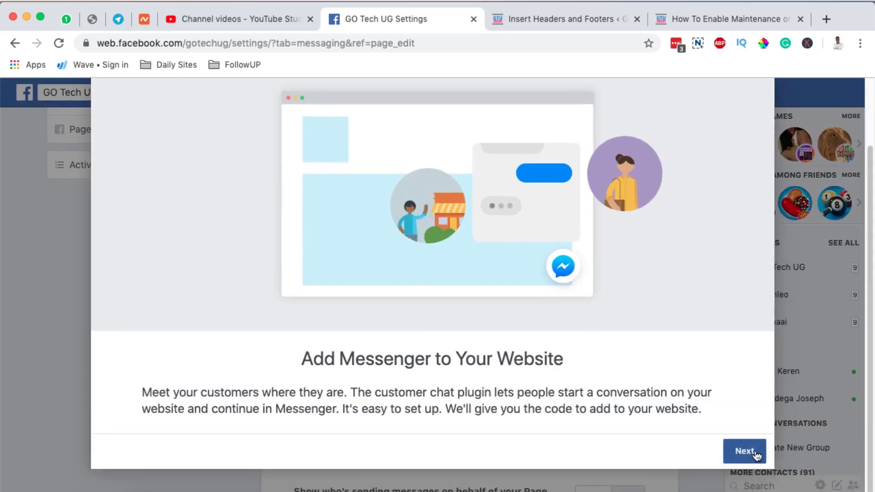
click(750, 450)
scroll(314, 275, up, 3)
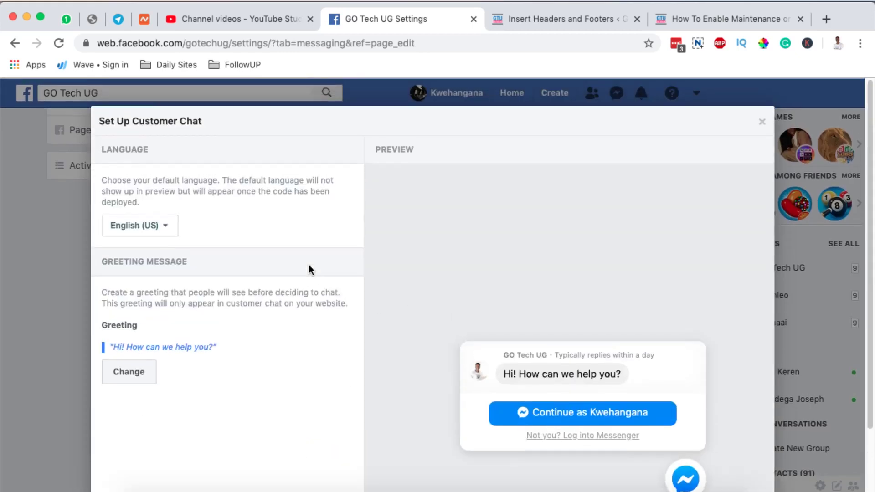
click(166, 225)
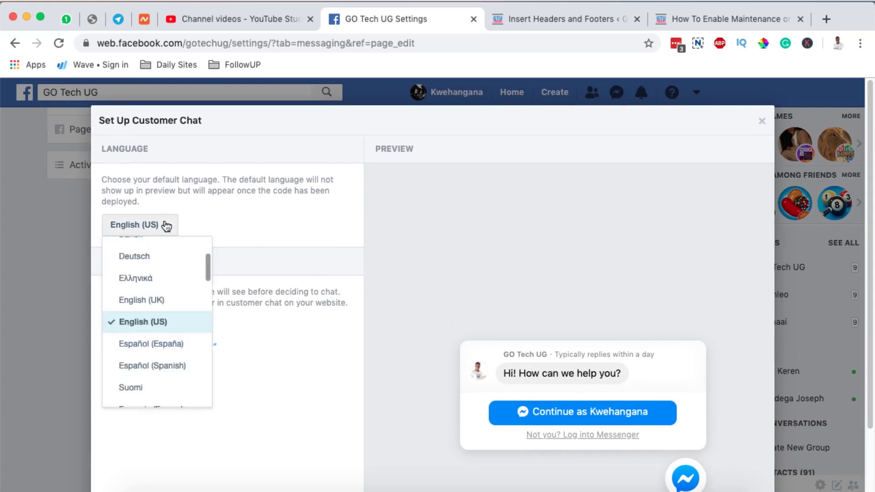
scroll(258, 217, down, 2)
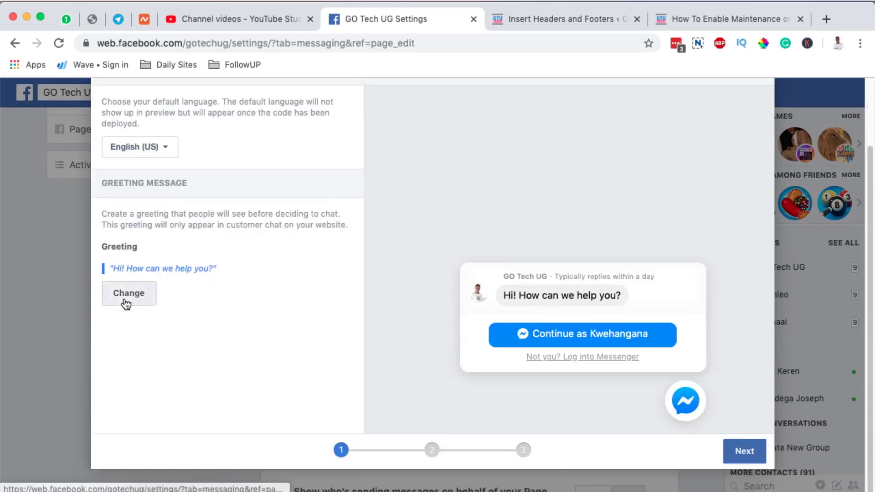
Step: Rewrite the greeting as "Yellooo, welcome and let's chatt!!" and save it
click(136, 298)
text(Yellow,Hi! How can we help you?)
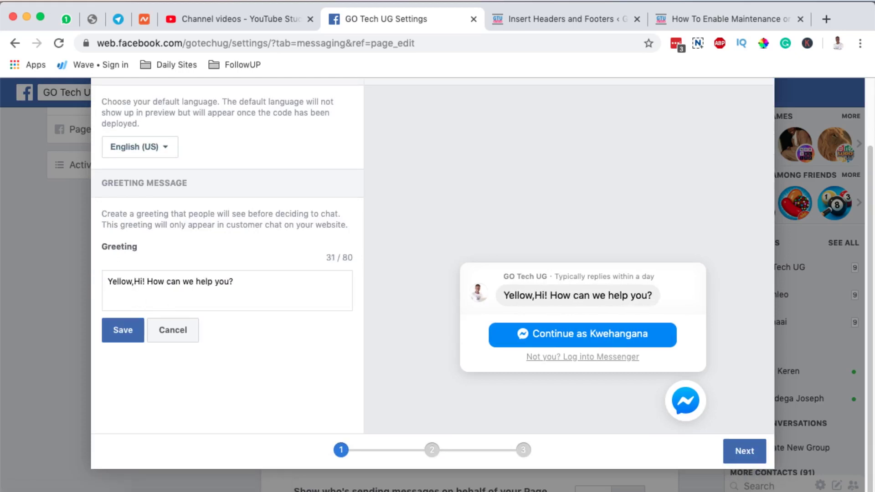
key(BackSpace)
key(BackSpace)
key(BackSpace)
text(oo,)
text( welcome )
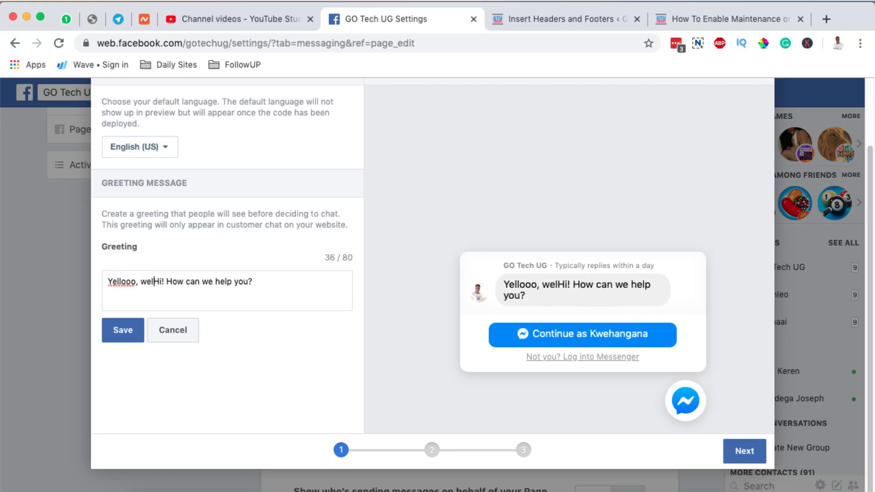
text(and let's)
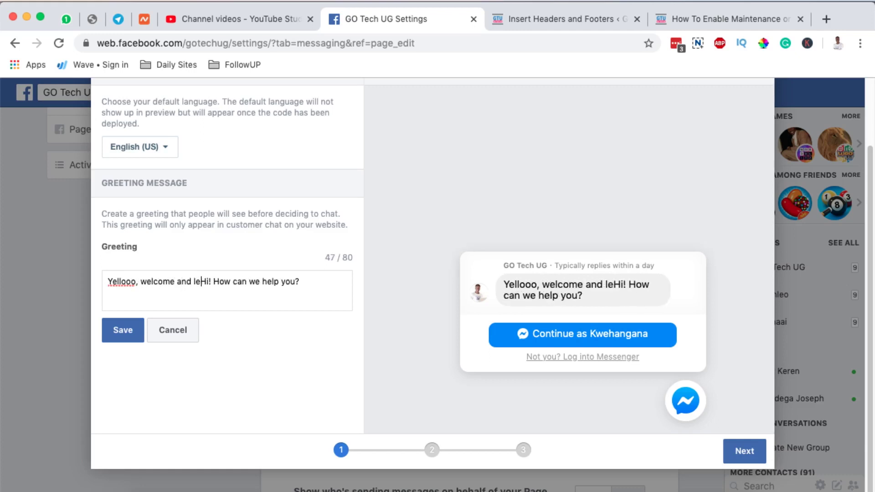
text( cha)
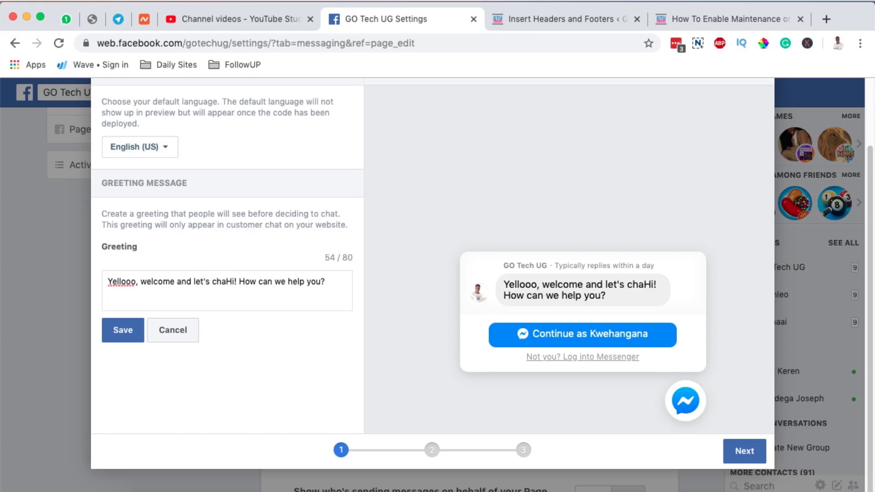
text(tt)
key(shift+End)
key(BackSpace)
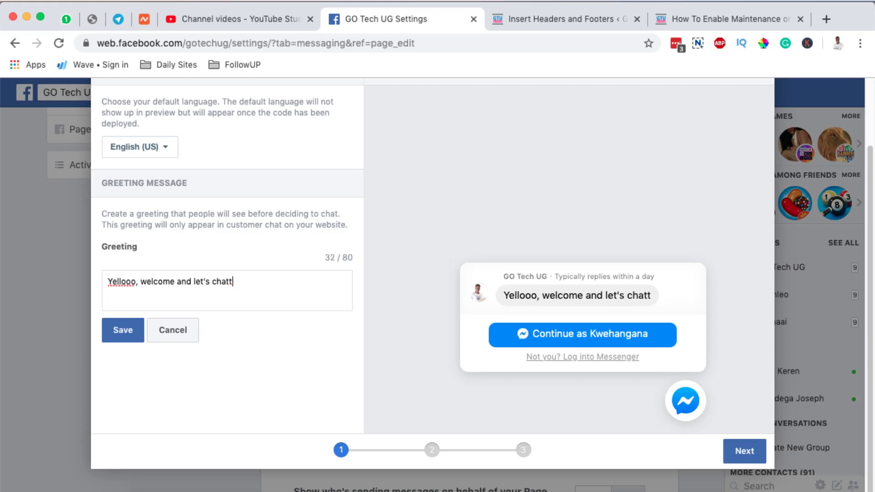
text(!!)
click(117, 343)
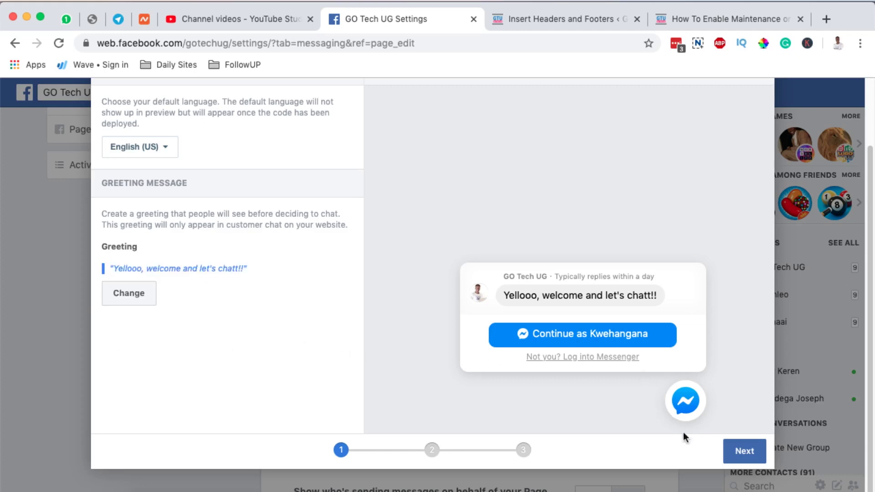
Step: Choose the pink #ff5ca1 swatch as the chat colour, then continue to the domain step
click(744, 450)
scroll(212, 191, up, 2)
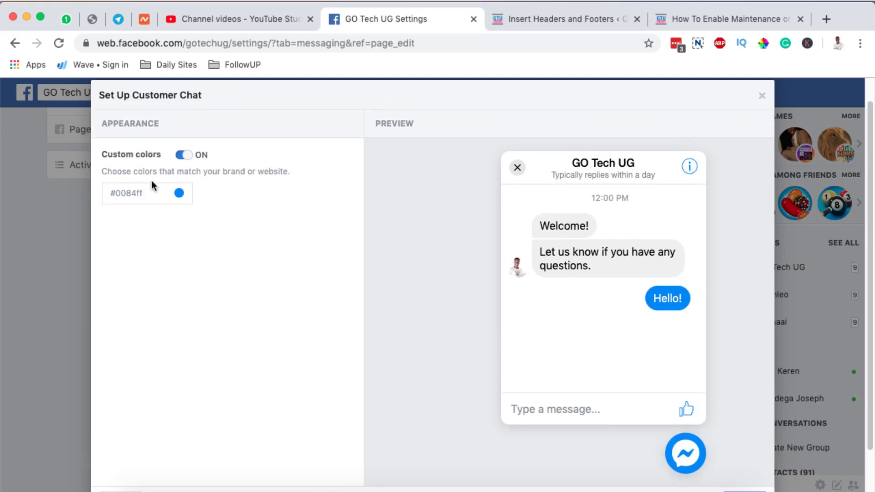
click(180, 194)
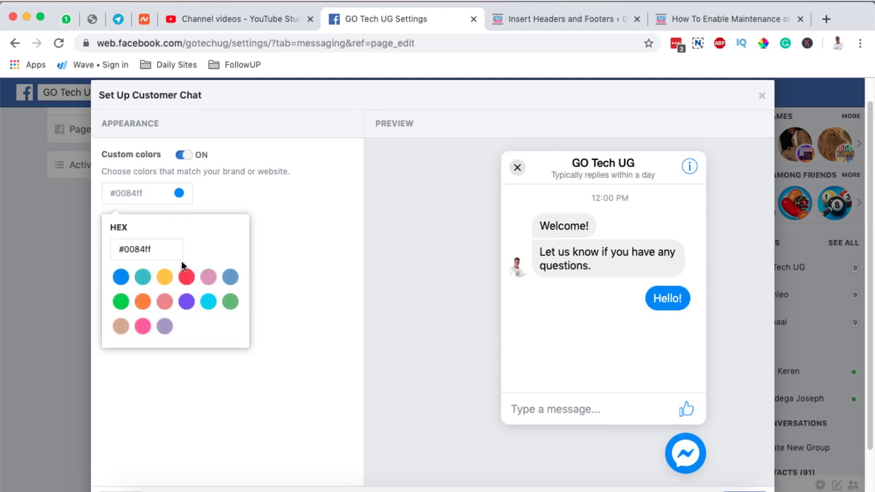
click(142, 327)
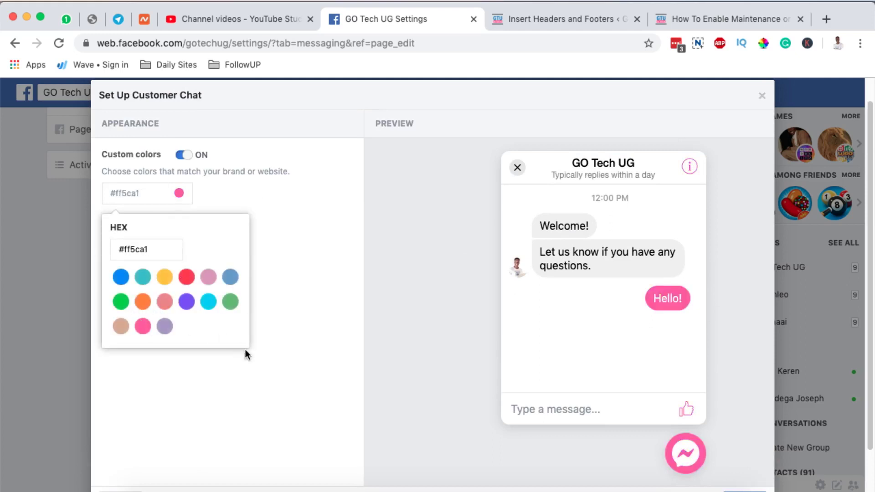
click(327, 362)
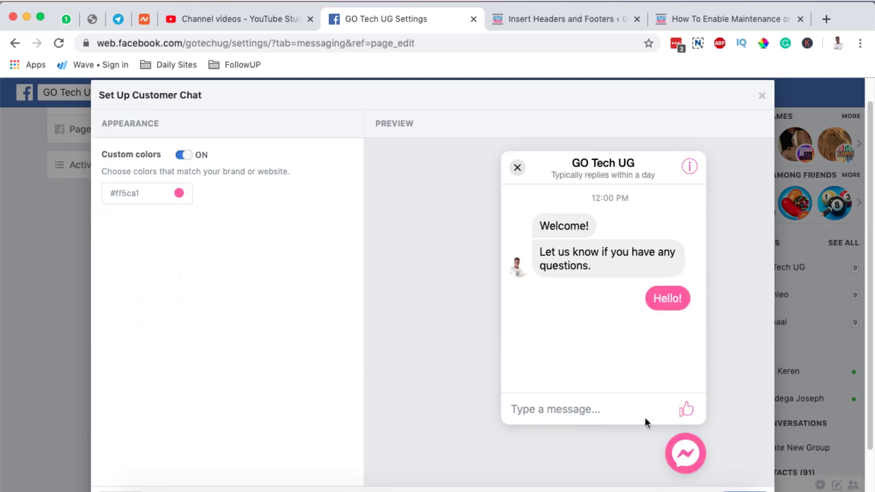
scroll(688, 381, down, 2)
click(730, 449)
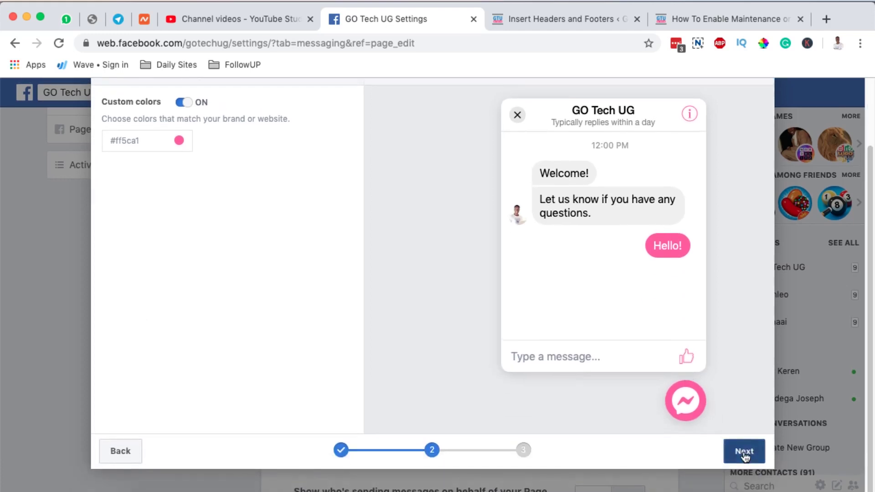
scroll(252, 213, up, 2)
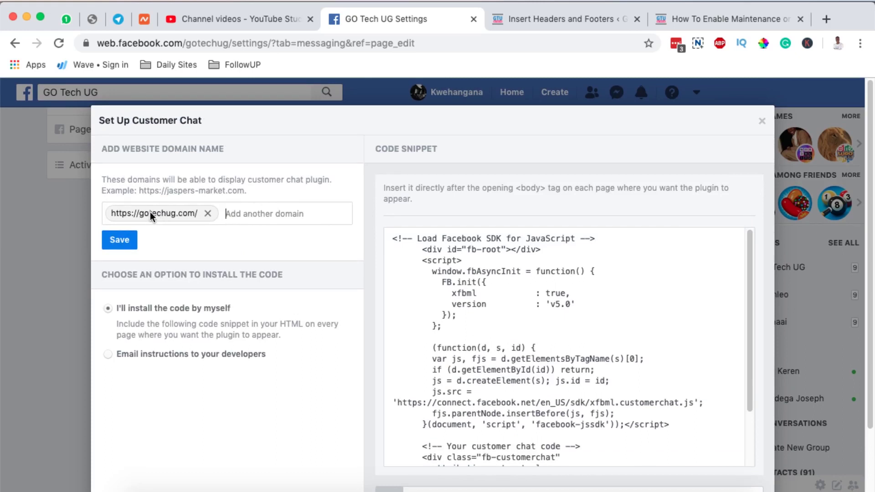
click(208, 213)
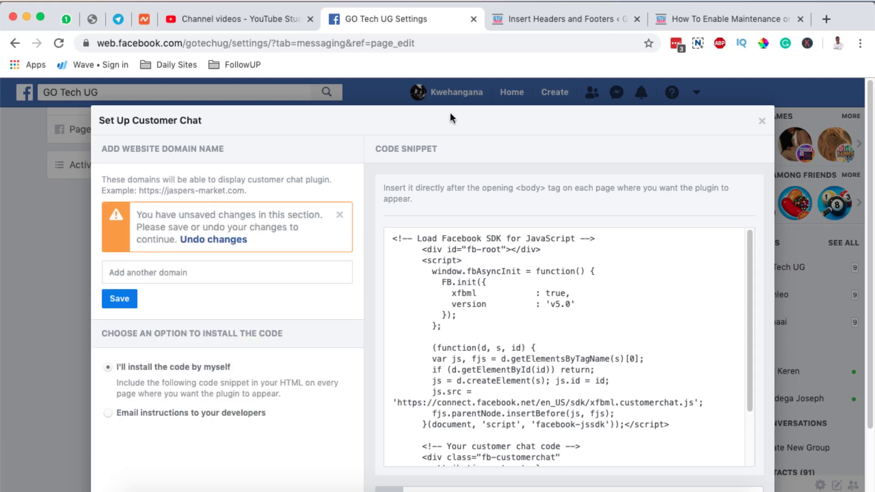
click(524, 24)
drag(160, 43, 59, 46)
key(super+c)
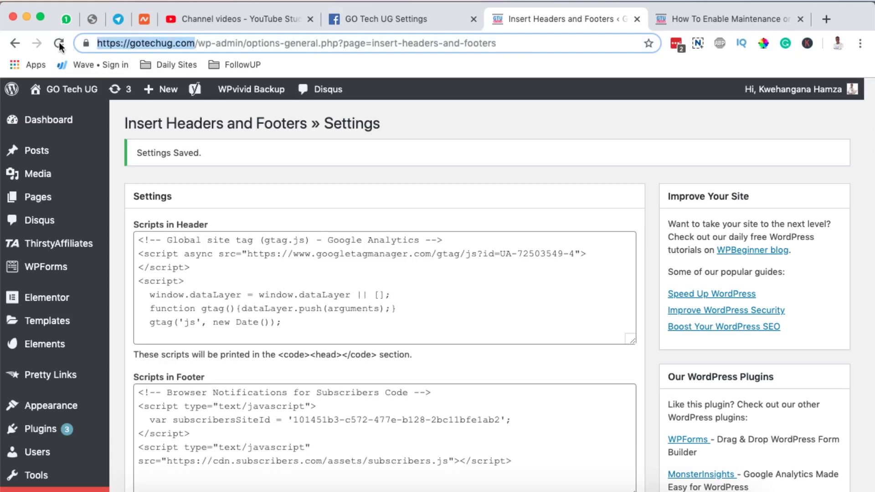
click(265, 17)
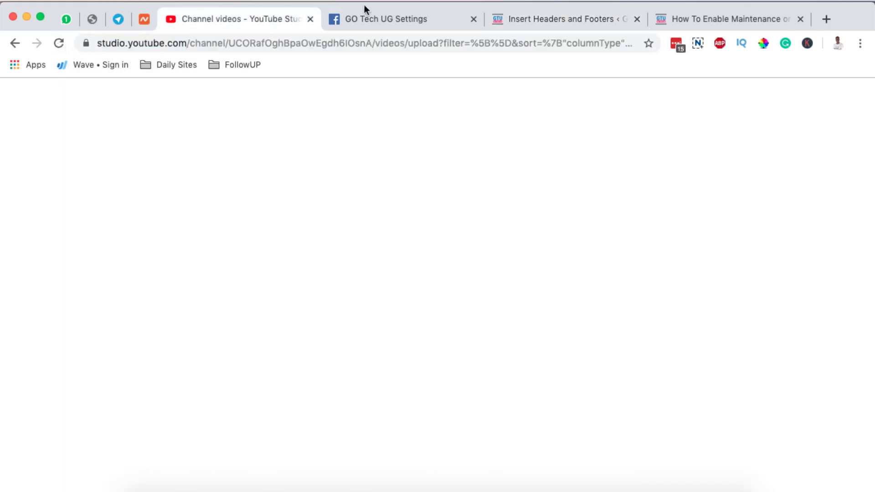
click(387, 19)
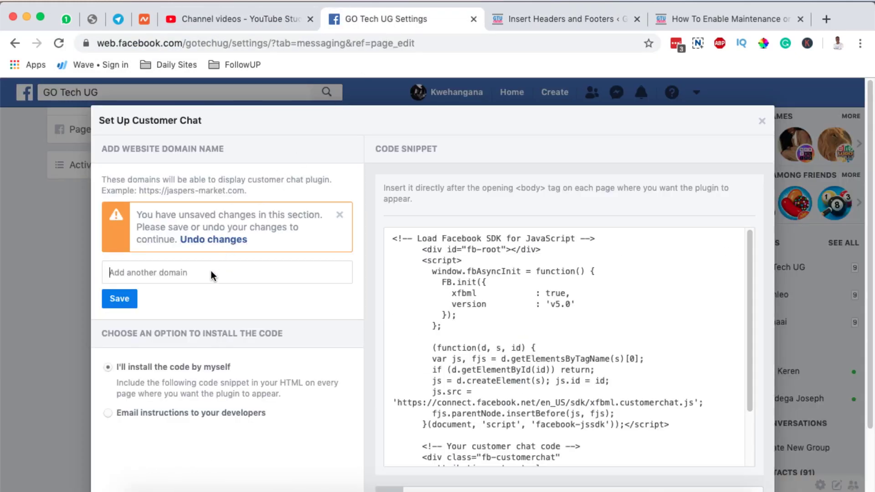
key(super+v)
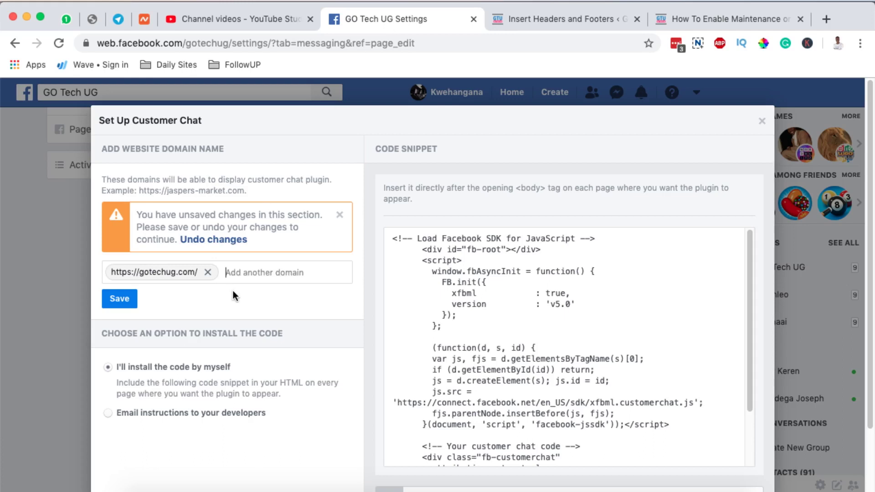
click(119, 299)
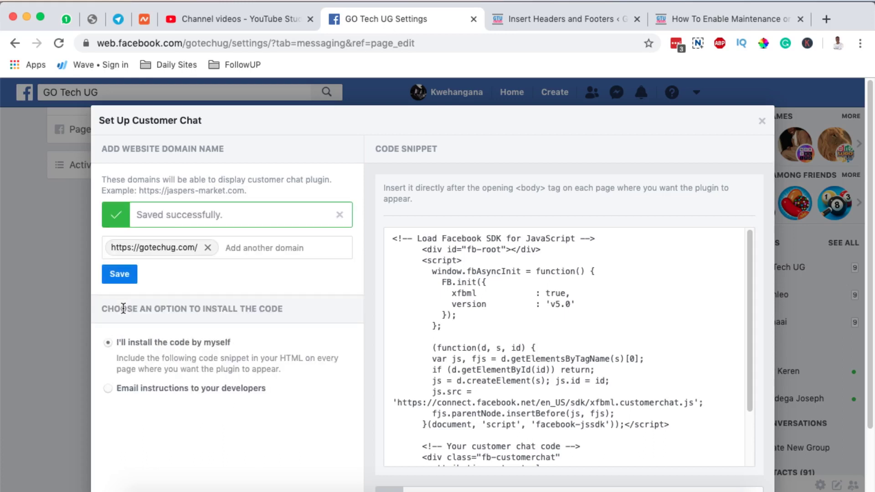
Step: Copy the customer chat plugin code and finish the setup
scroll(166, 406, down, 3)
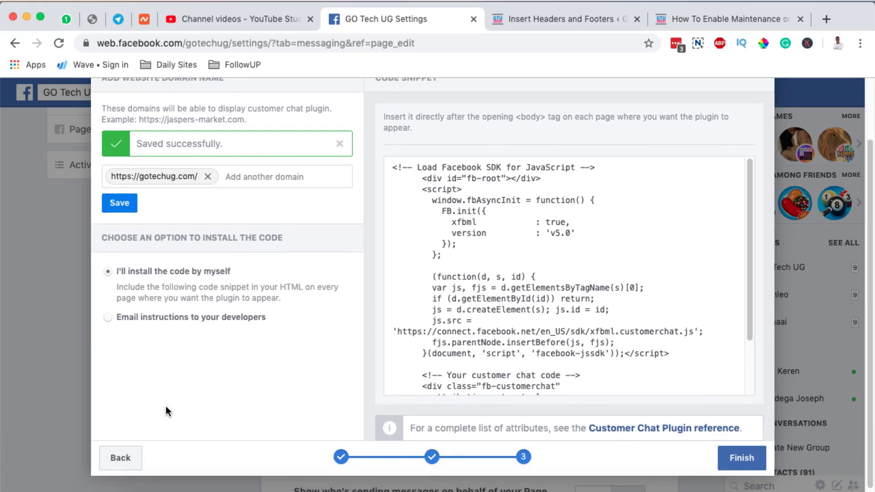
mouse_move(504, 251)
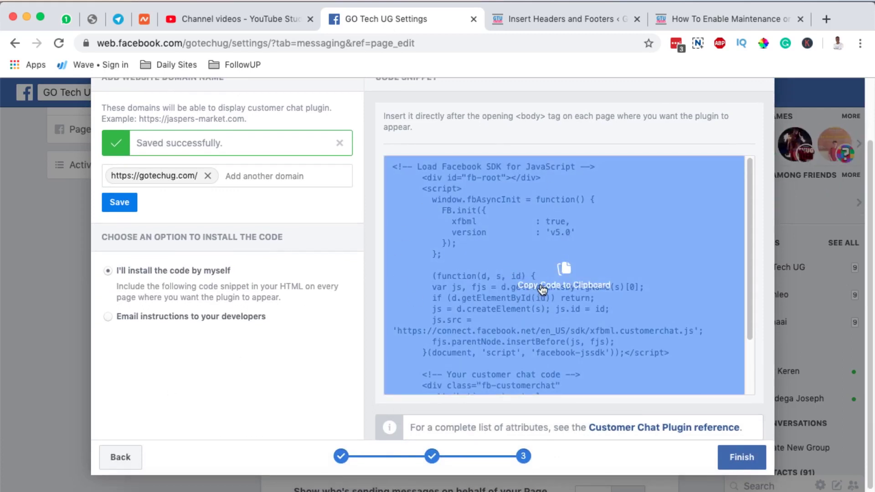
click(541, 288)
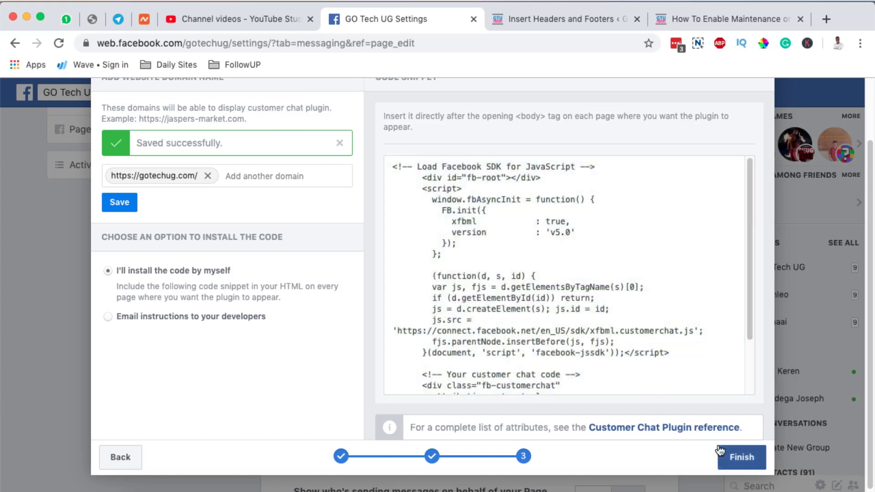
click(741, 458)
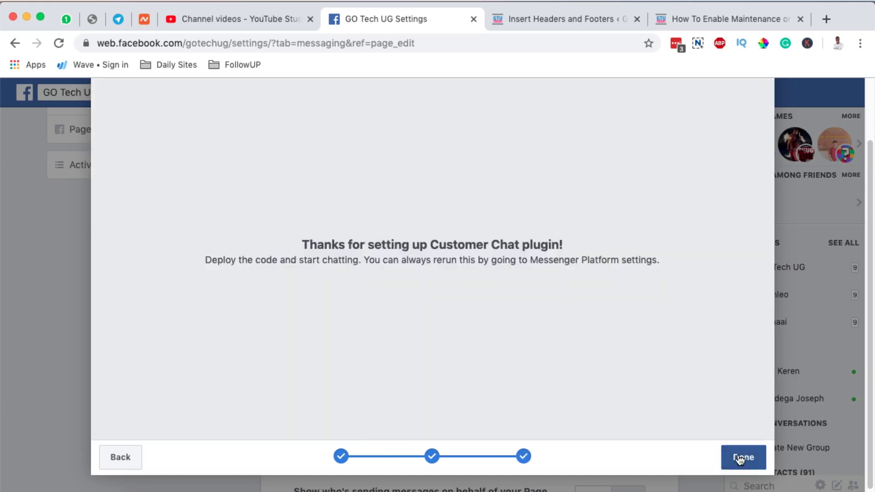
click(743, 457)
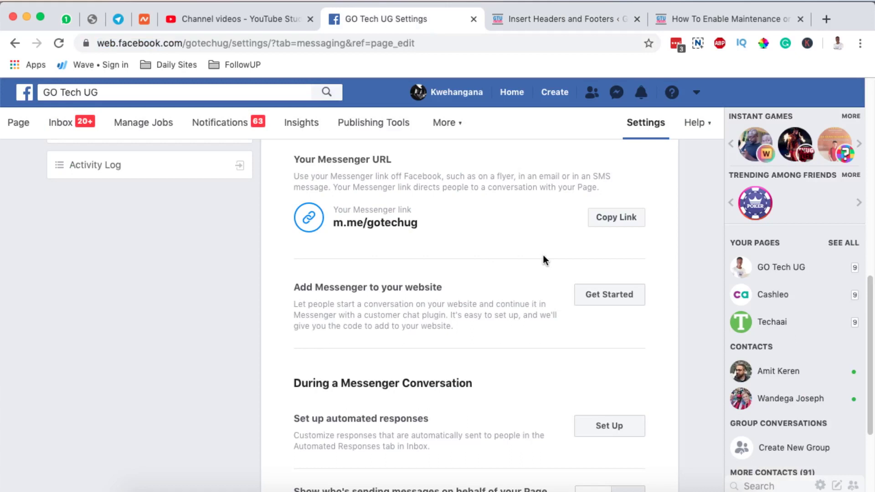
Step: Search WordPress plugins for 'headers and foo' and find Insert Headers and Footers already active
click(543, 18)
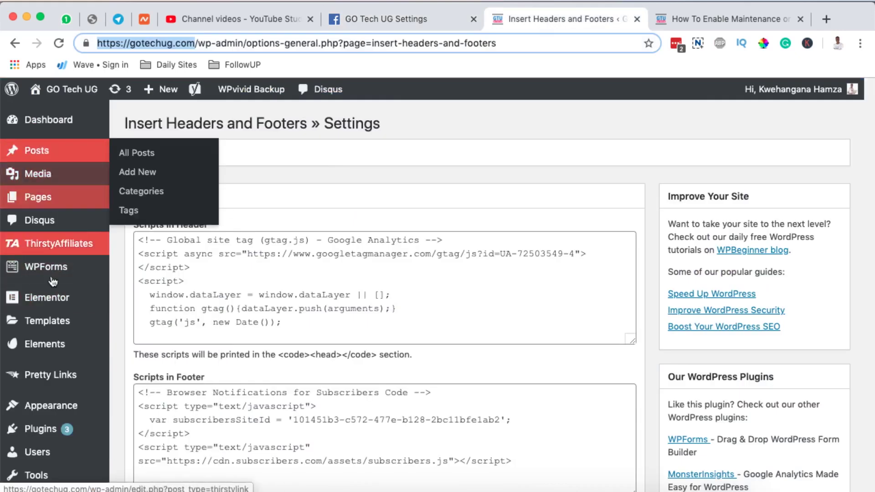
mouse_move(43, 431)
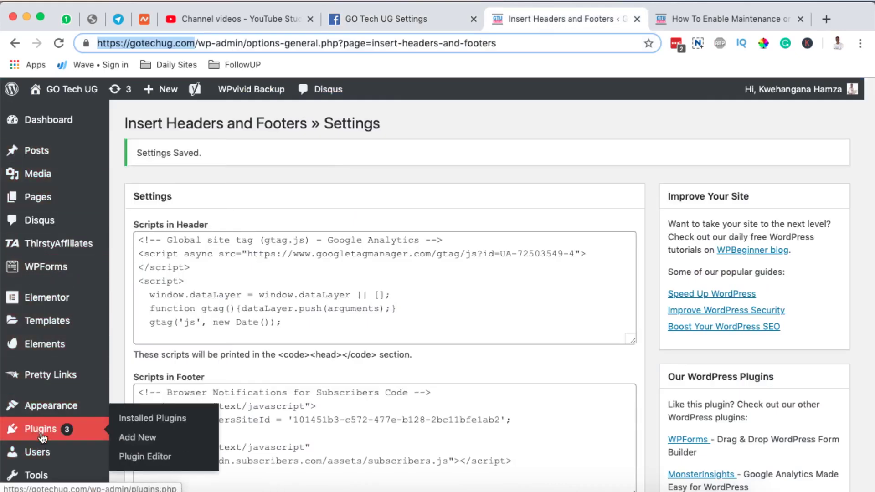
click(136, 438)
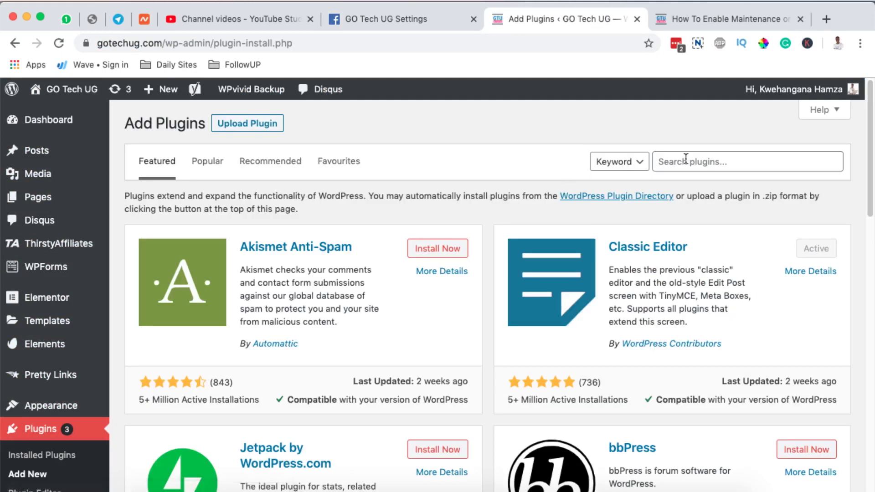
click(693, 161)
text(headers and footers)
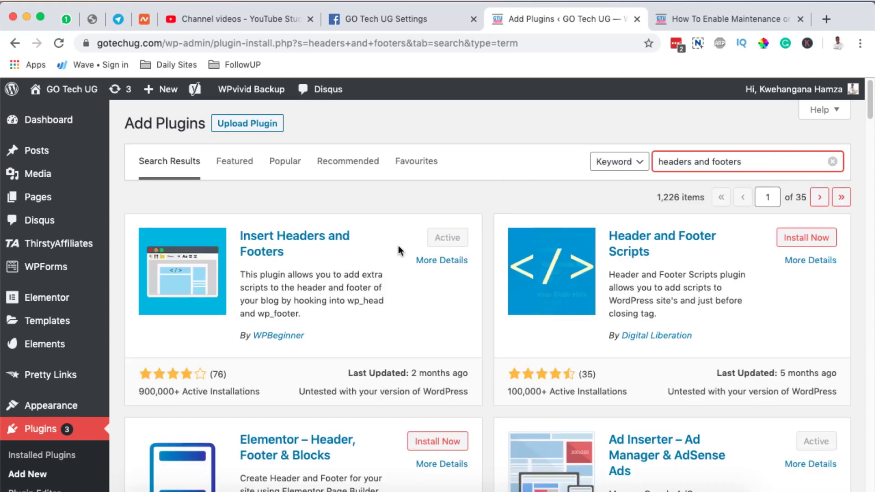
scroll(360, 264, down, 7)
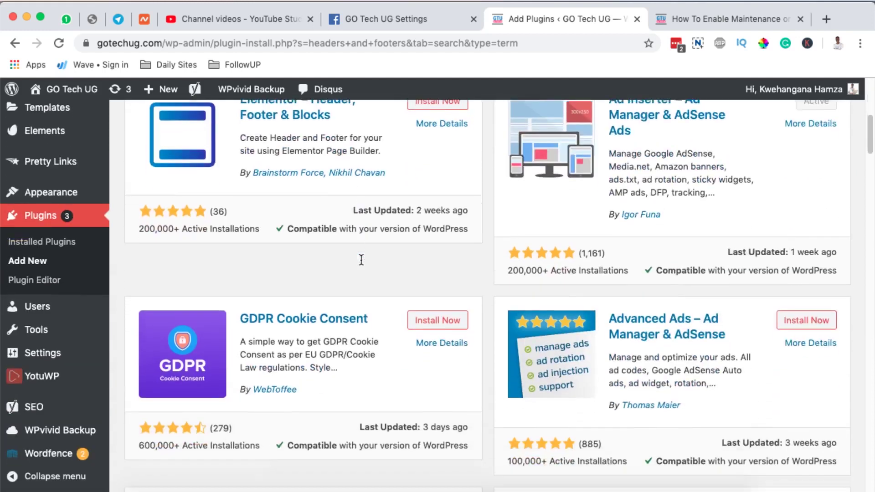
mouse_move(10, 405)
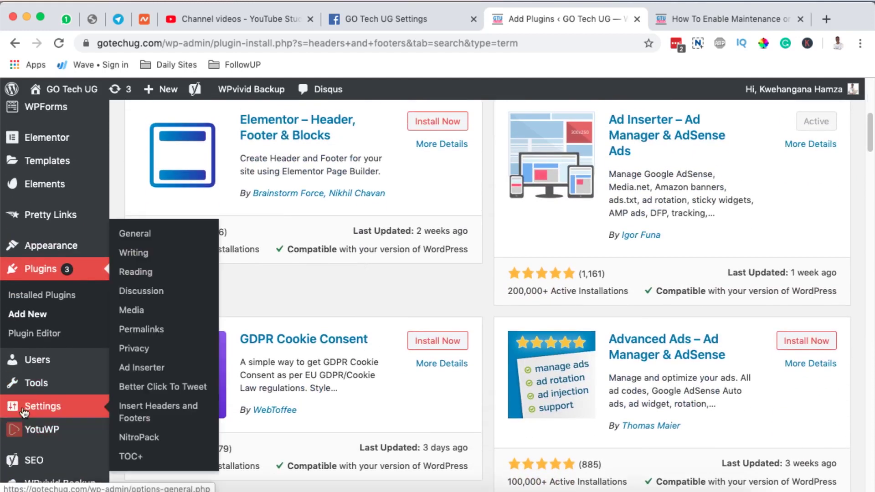
Step: Paste the Facebook chat code after the existing Scripts in Footer entries and save
click(135, 419)
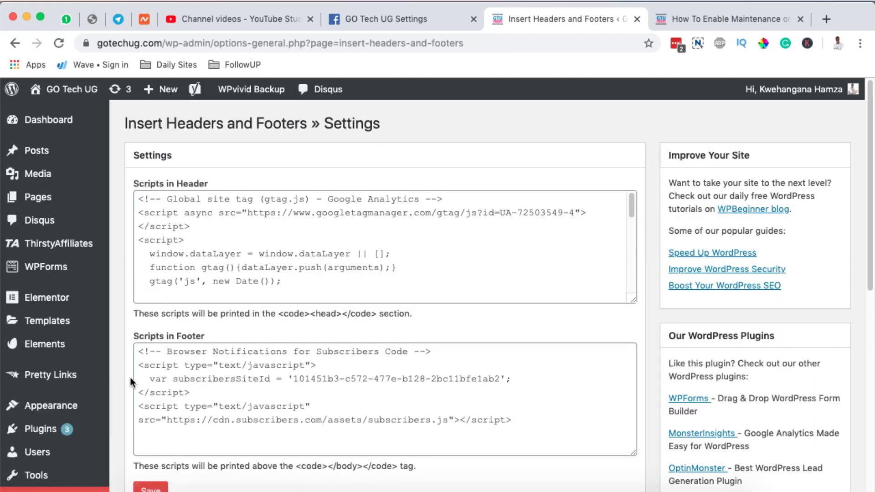
scroll(130, 377, down, 3)
click(532, 293)
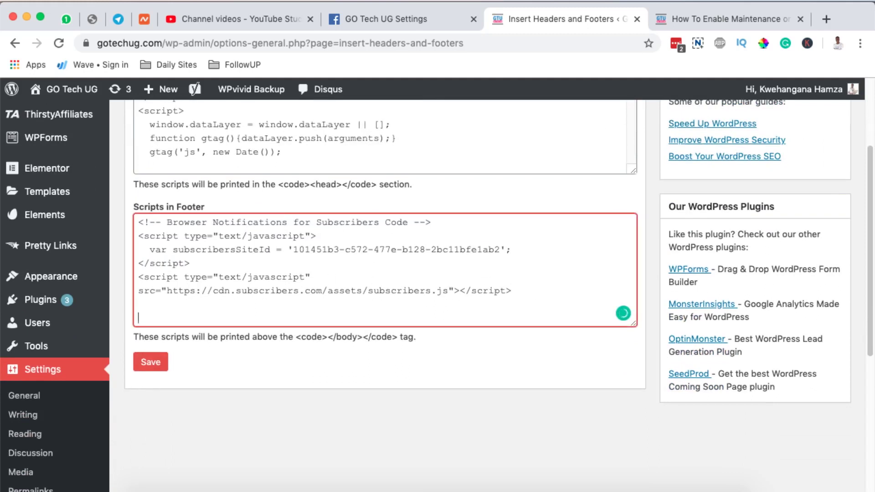
scroll(410, 287, down, 1)
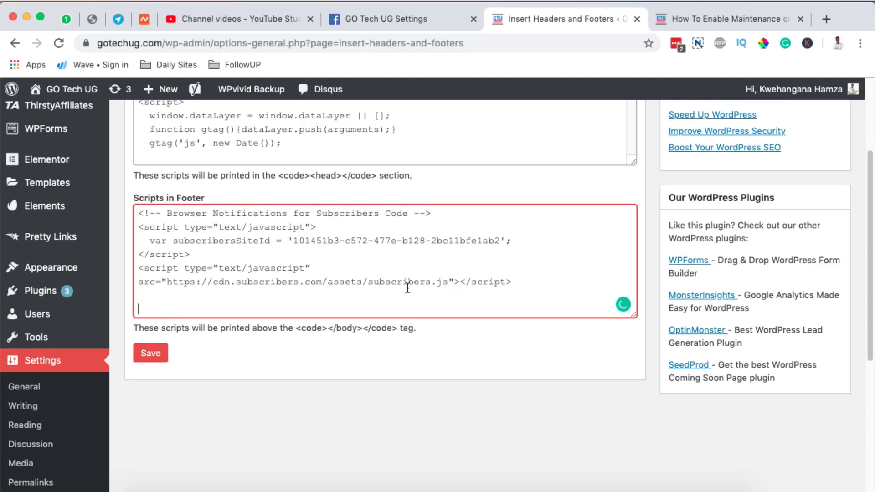
key(super+v)
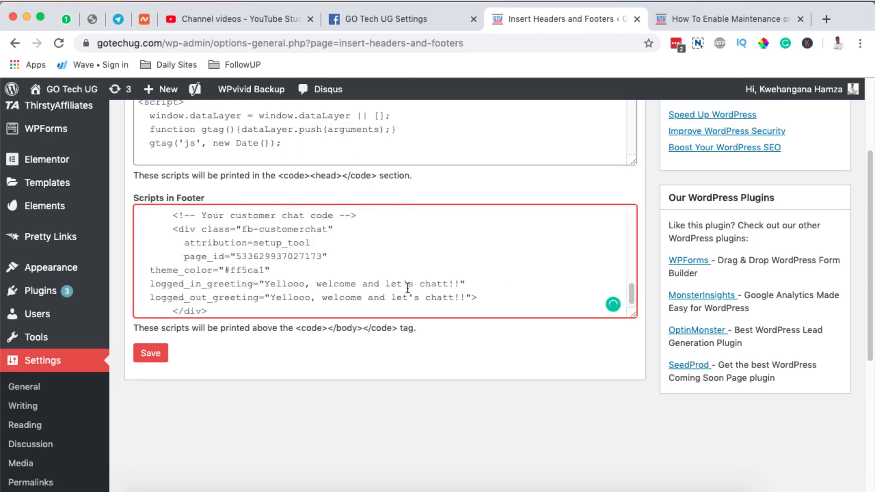
scroll(371, 286, up, 6)
scroll(370, 286, up, 6)
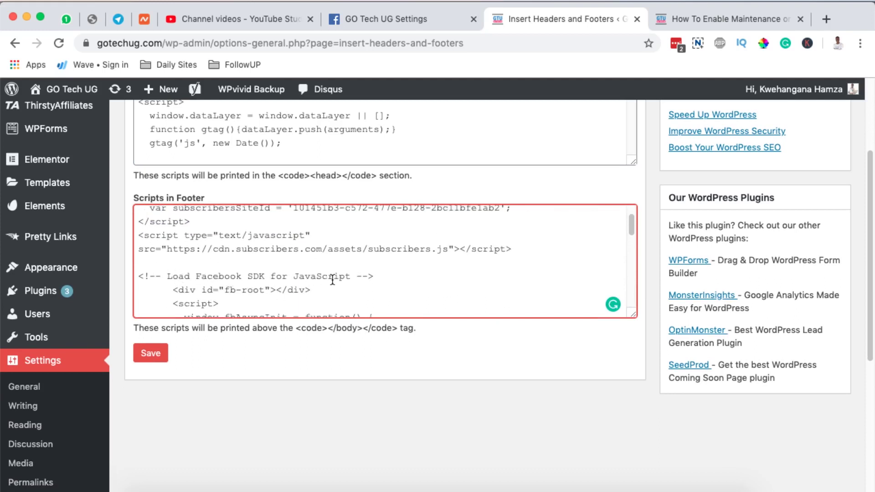
scroll(273, 288, down, 3)
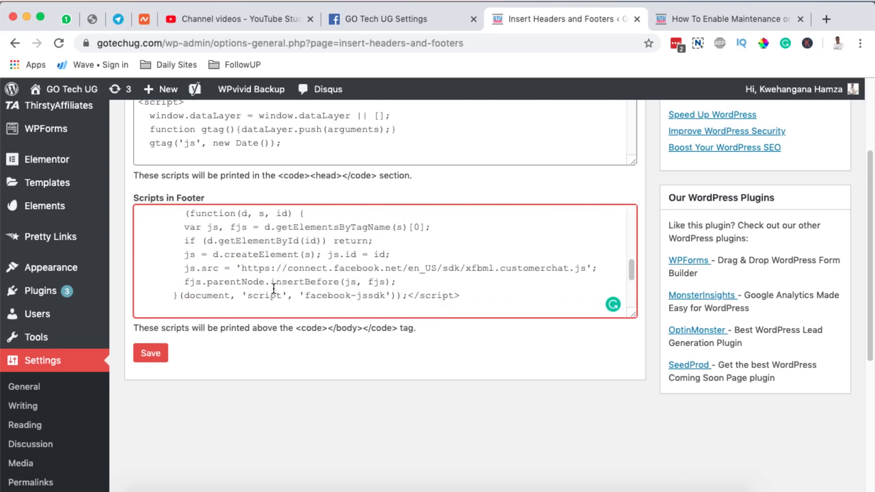
click(152, 353)
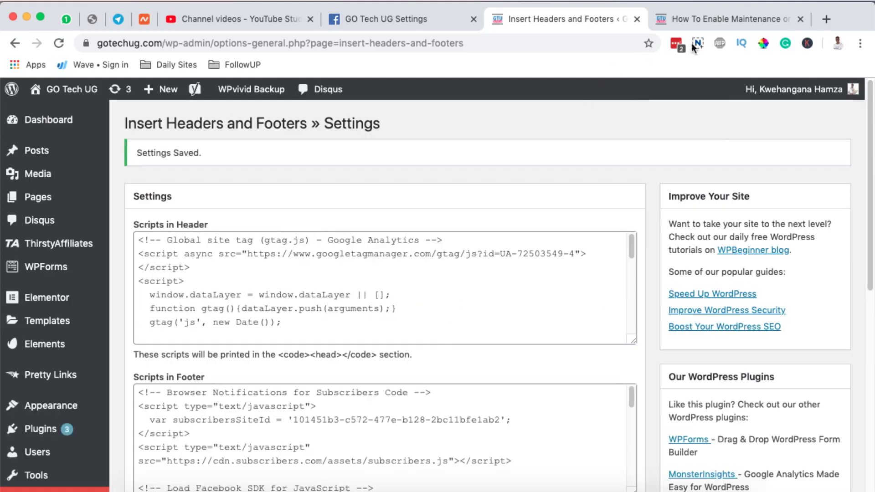
Step: Confirm the Messenger chat appears on the blog post and Guides pages, then close its popup
click(706, 26)
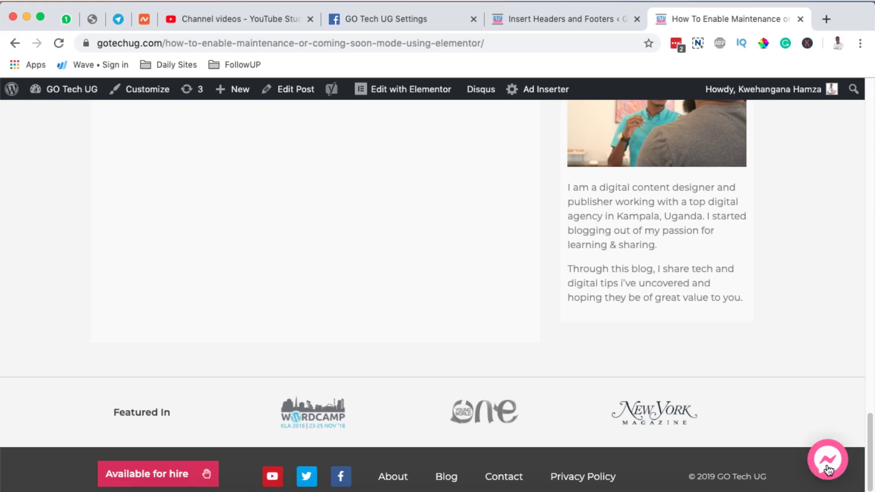
scroll(677, 359, up, 20)
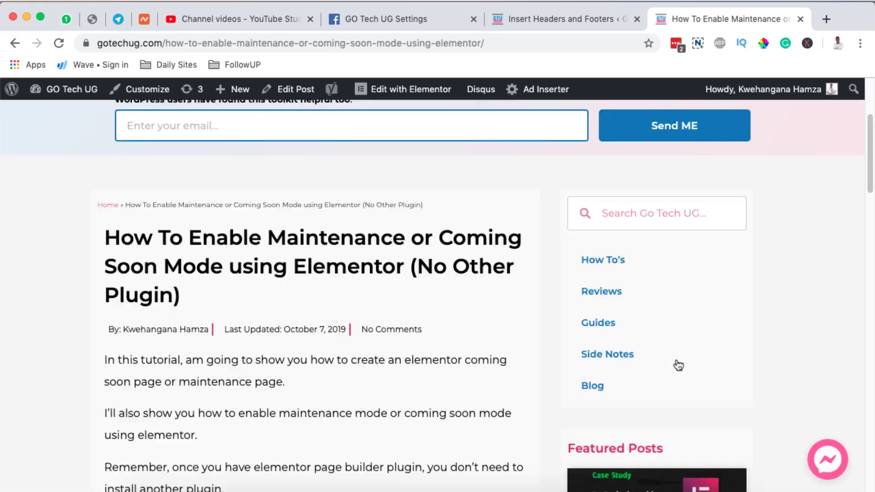
click(568, 151)
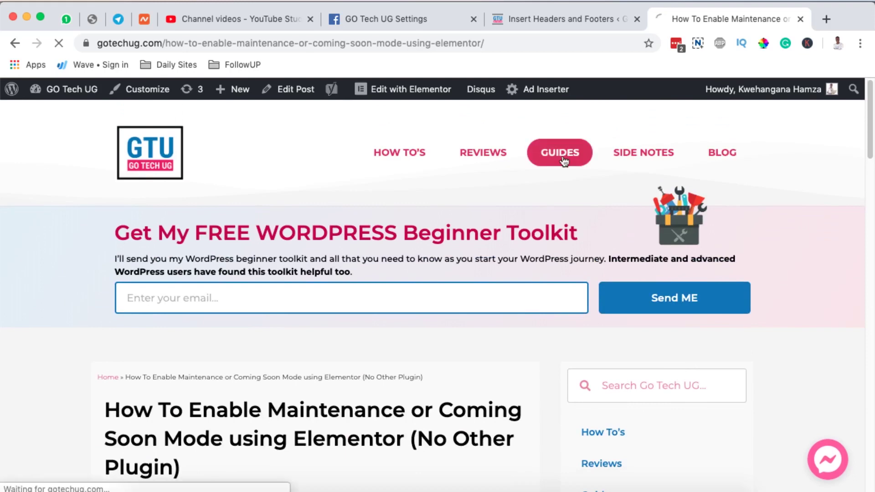
scroll(496, 376, down, 20)
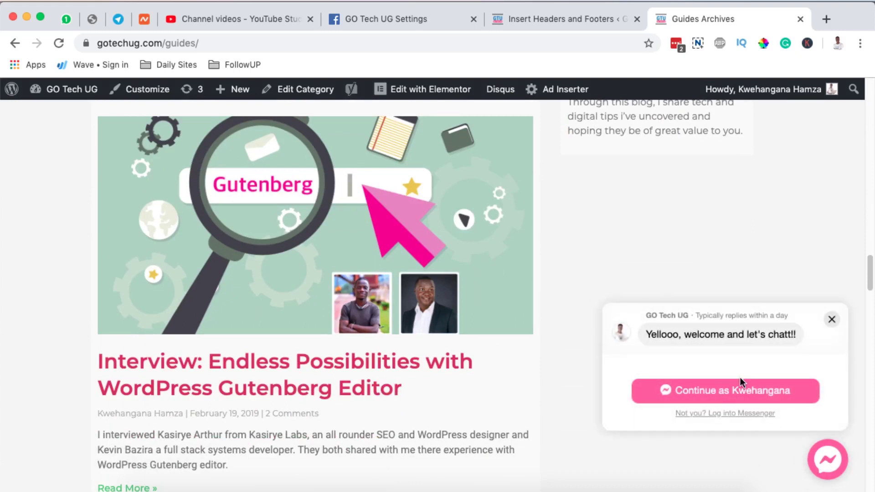
click(831, 320)
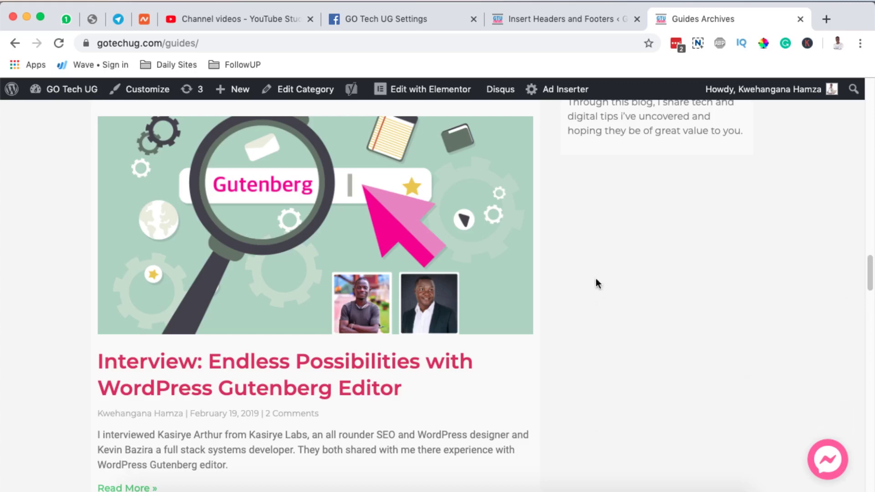
click(469, 484)
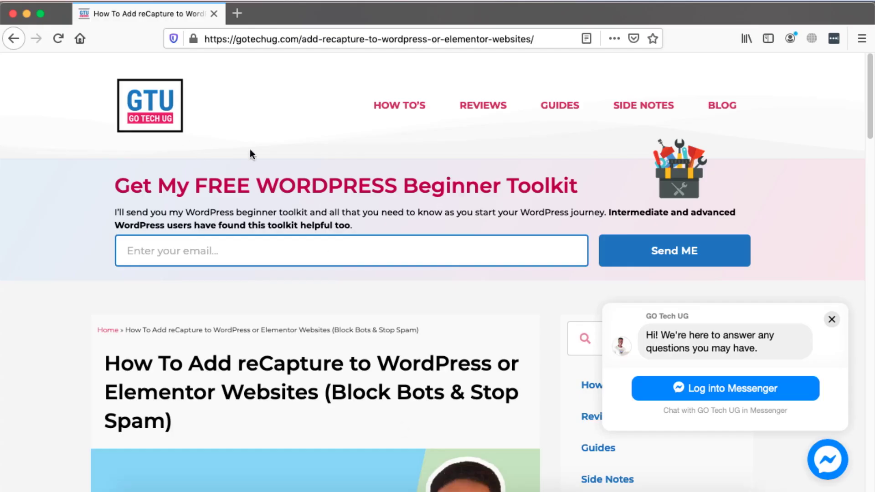
Step: Reload the reCaptcha article in Firefox and choose Log into Messenger in the chat popup
scroll(371, 188, down, 1)
scroll(469, 106, down, 1)
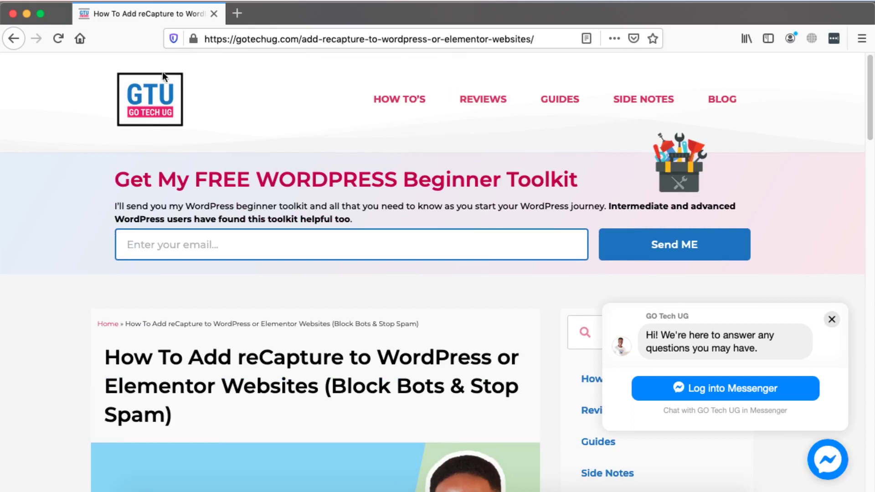
click(57, 40)
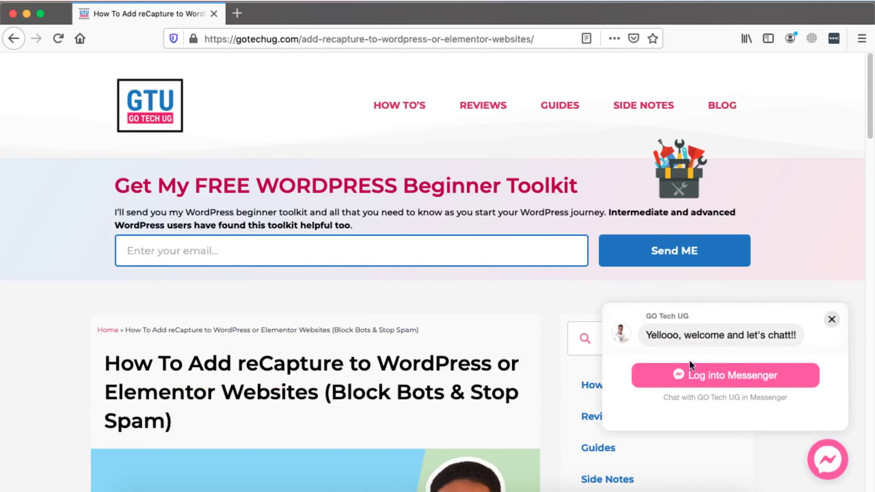
click(689, 365)
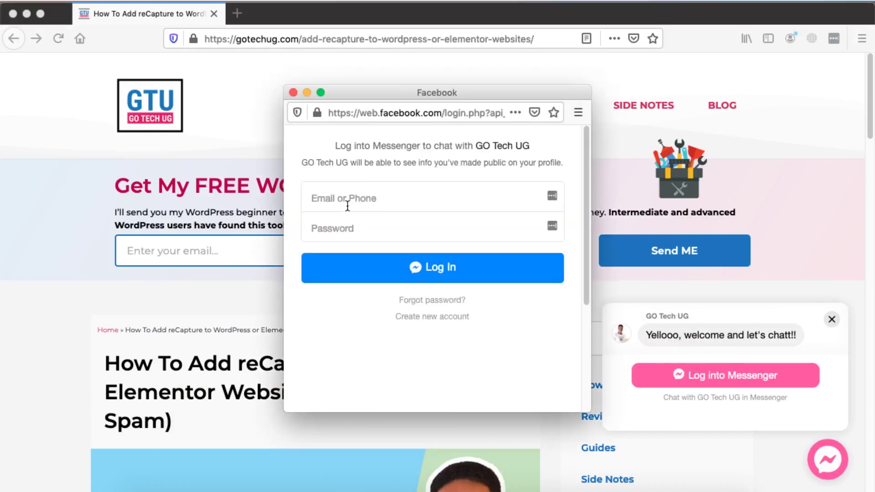